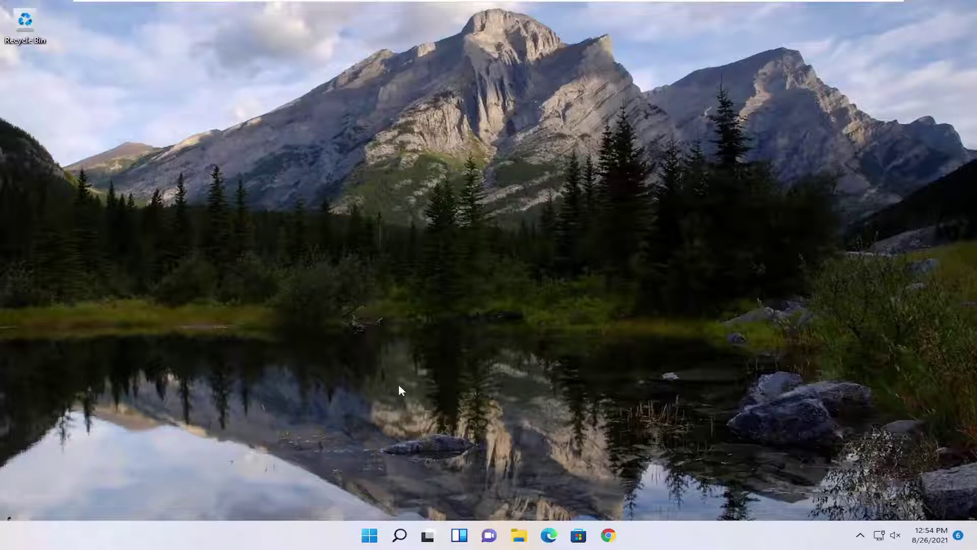
# Step: Launch Command Prompt as administrator from a 'cmd' search, accepting the UAC prompt
pyautogui.click(405, 530)
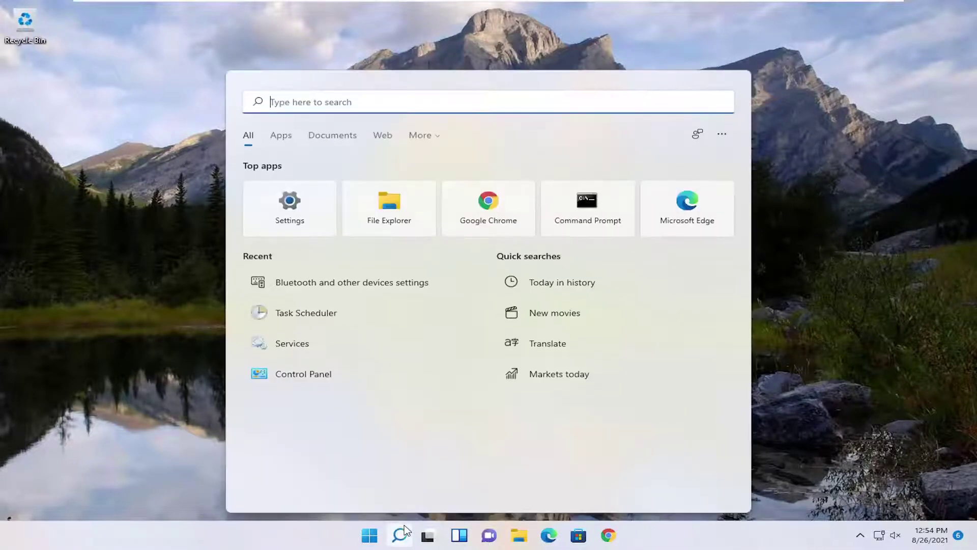
pyautogui.write('cmd')
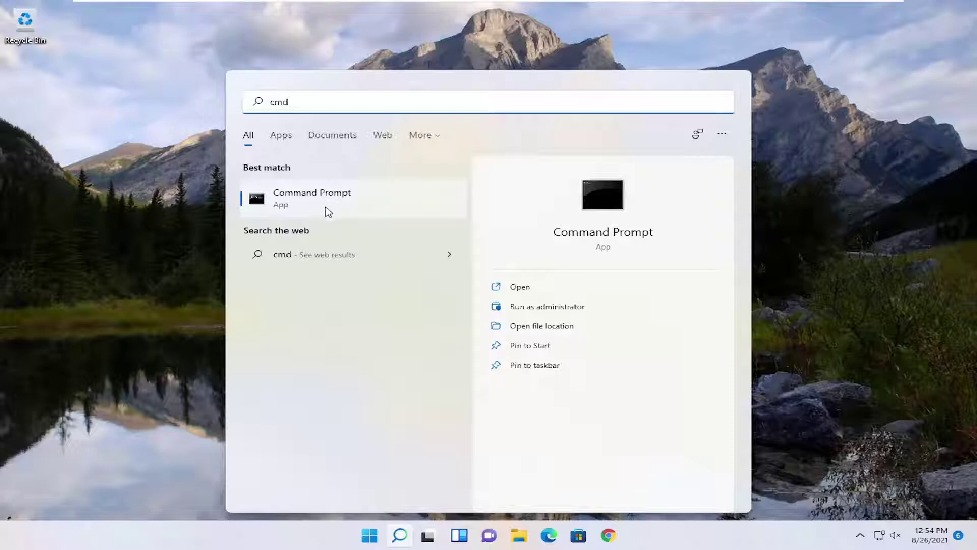
pyautogui.rightClick(316, 202)
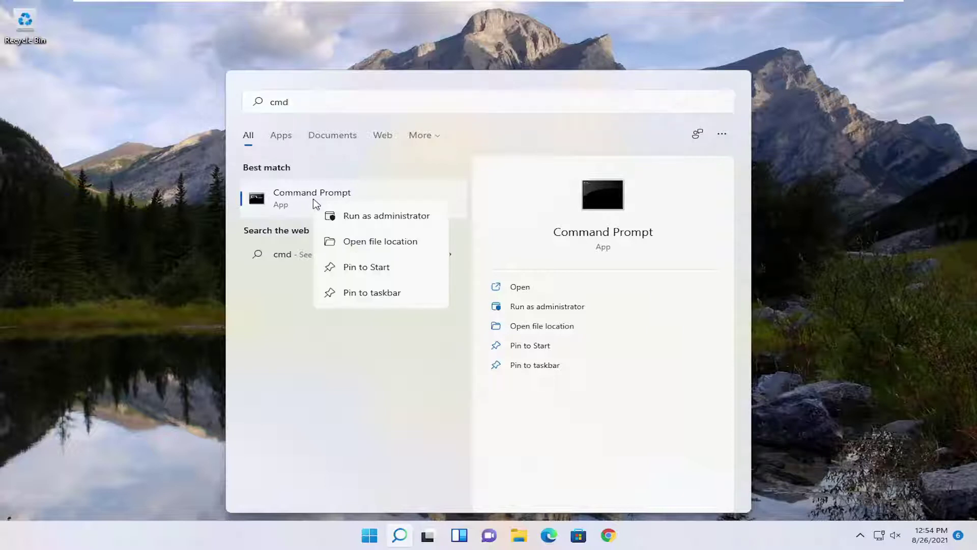
pyautogui.click(397, 218)
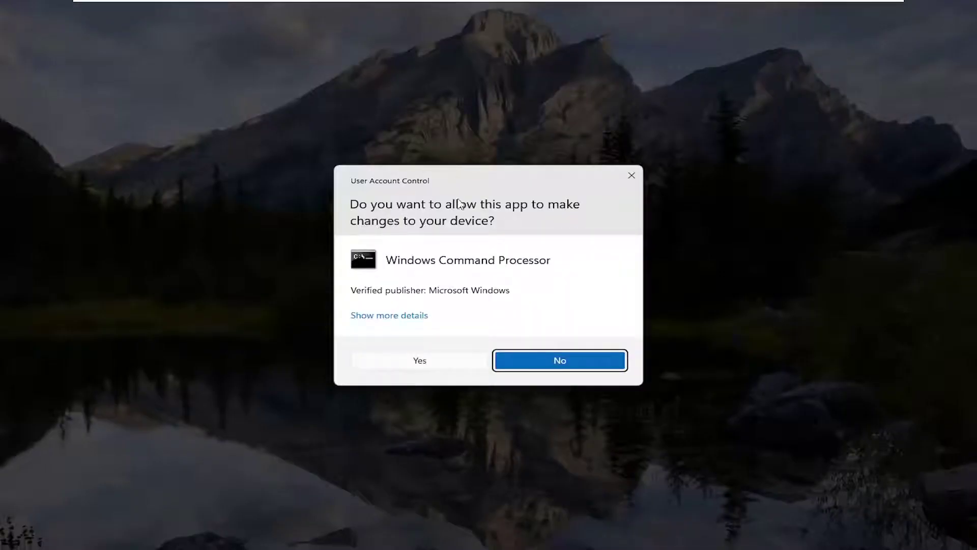
pyautogui.click(421, 360)
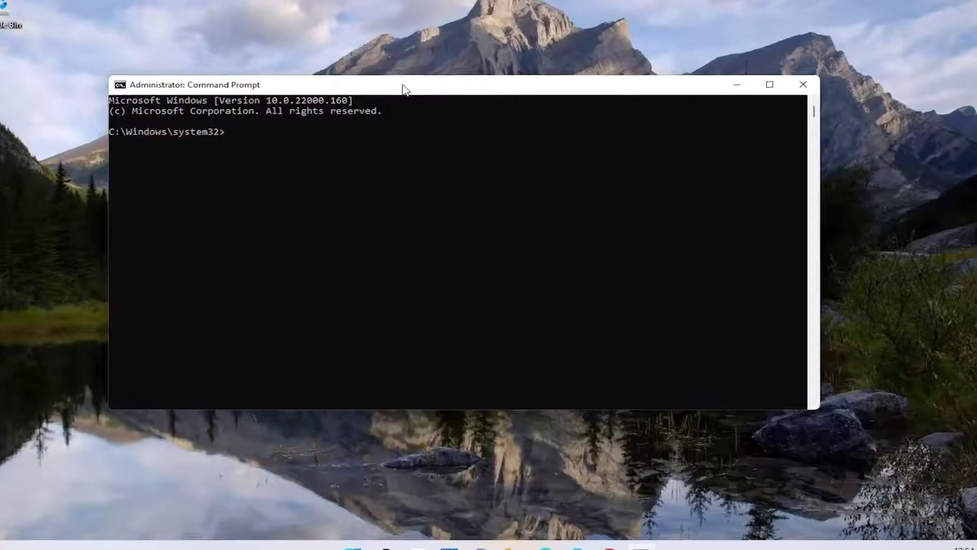
# Step: Paste and run set devmgr_show_nonpresent_devices=1 in the Administrator Command Prompt
pyautogui.rightClick(403, 100)
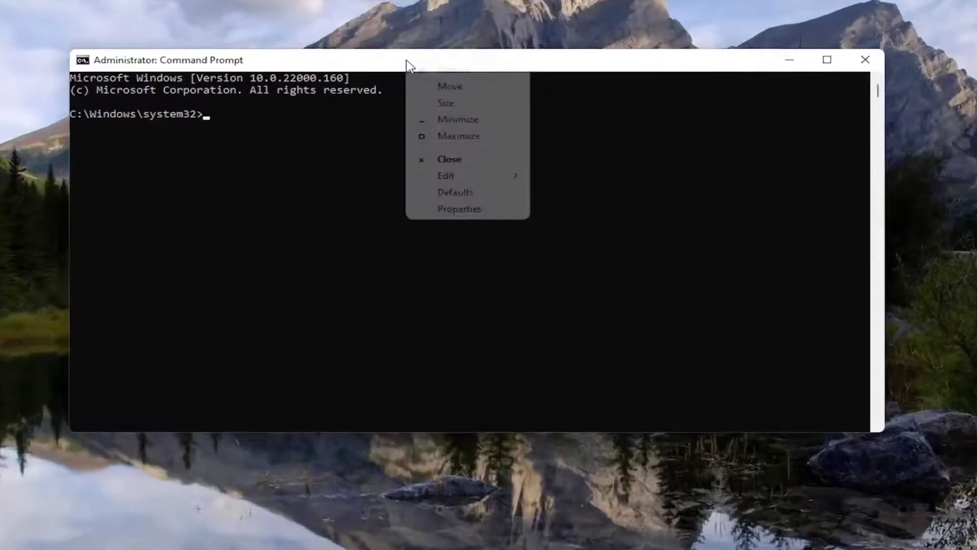
pyautogui.moveTo(445, 196)
pyautogui.click(582, 205)
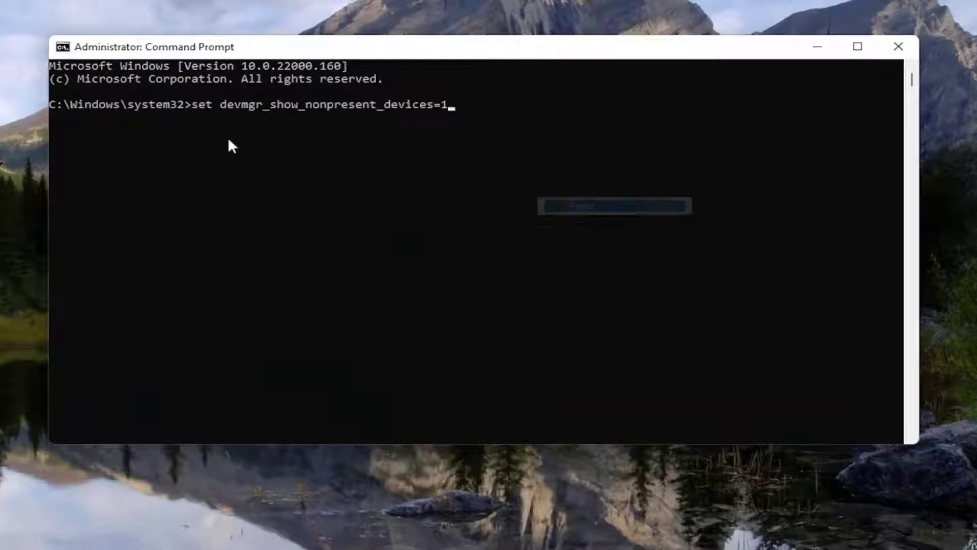
pyautogui.press('Return')
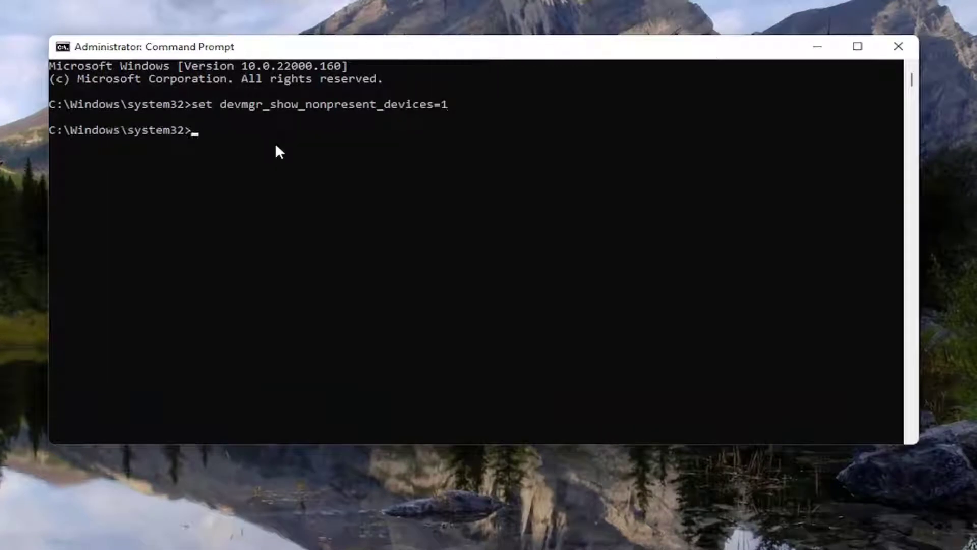
# Step: Close Command Prompt and open Device Manager through a 'device manager' search
pyautogui.click(898, 45)
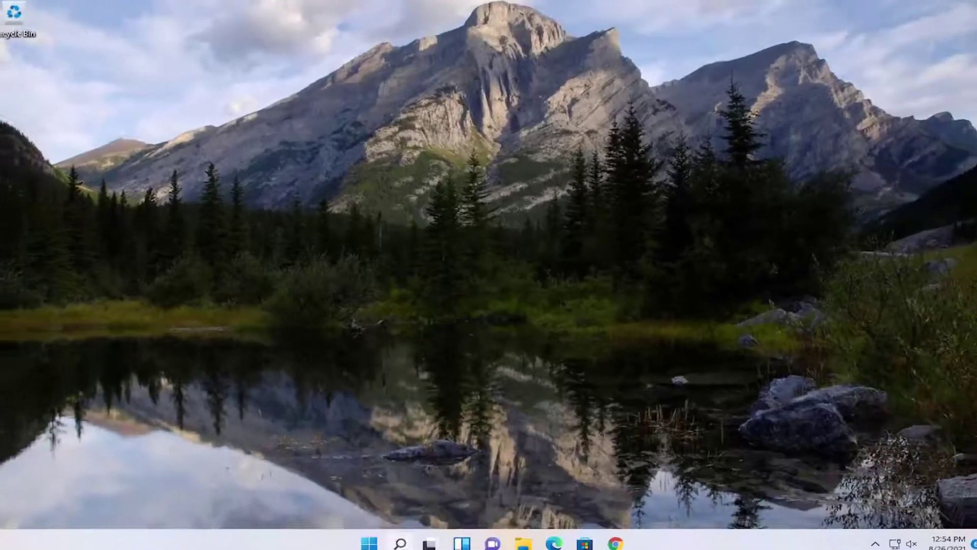
pyautogui.click(400, 536)
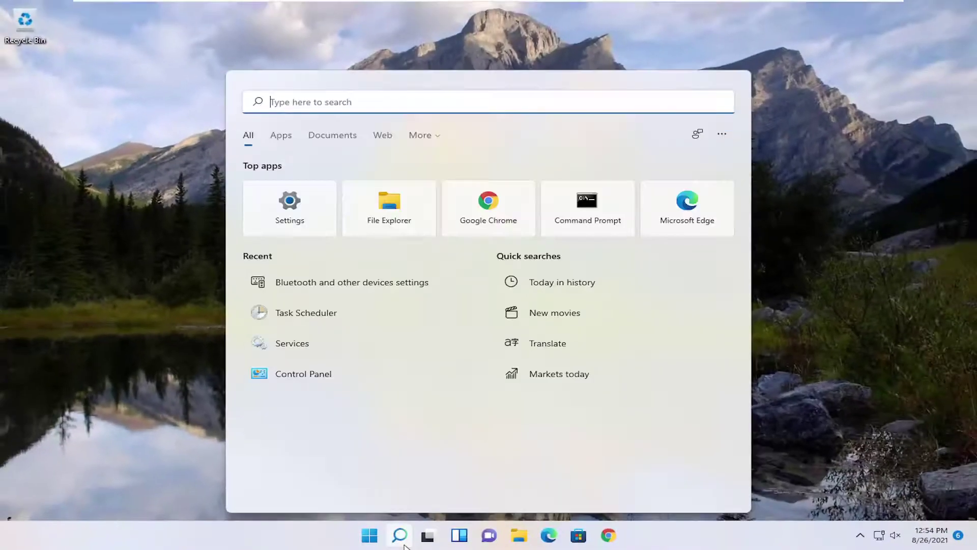
pyautogui.write('device man')
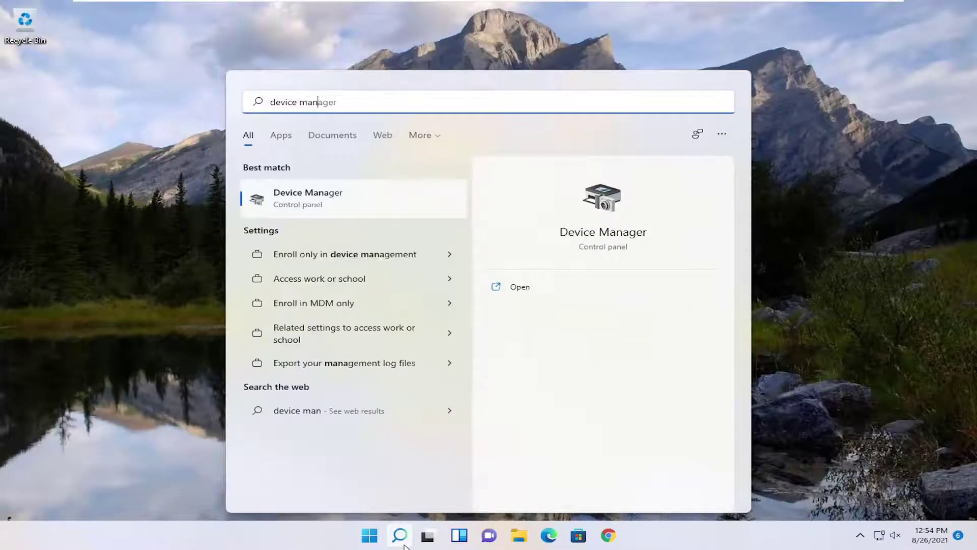
pyautogui.write('ager')
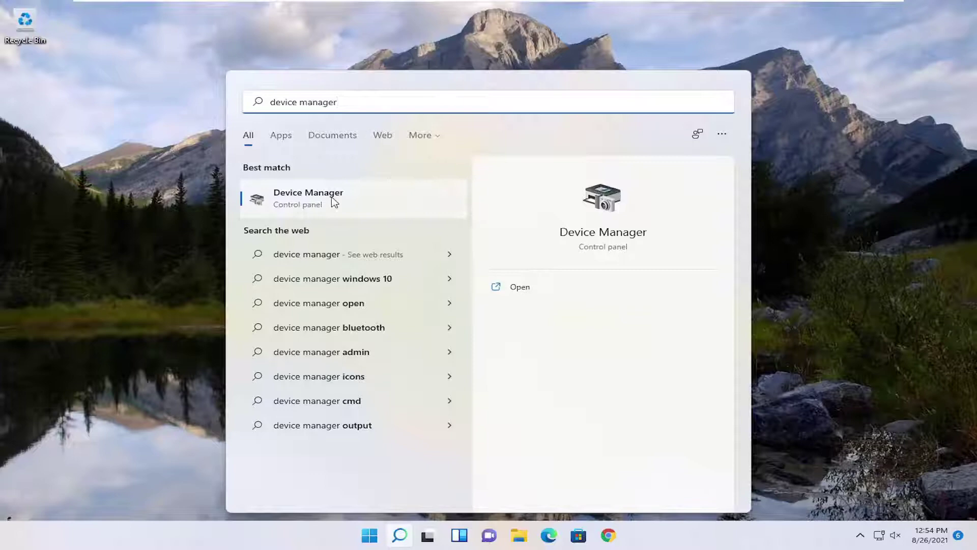
pyautogui.click(328, 201)
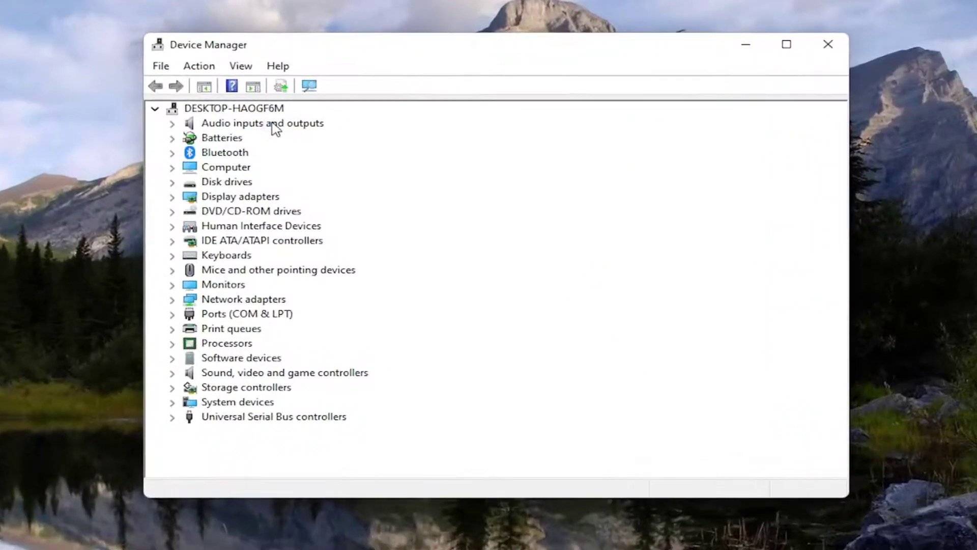
# Step: Expand Audio inputs and outputs and start a driver update for the Speakers device
pyautogui.click(262, 123)
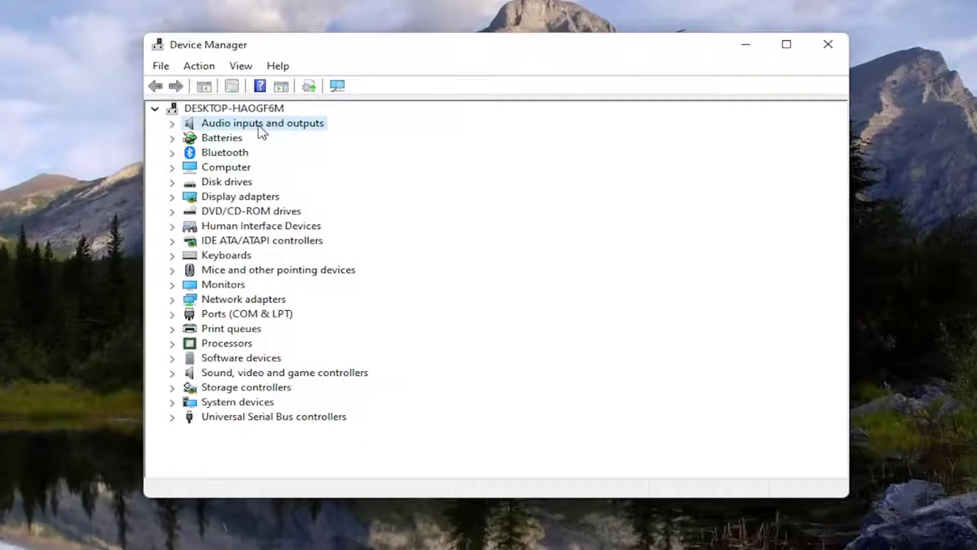
pyautogui.doubleClick(258, 127)
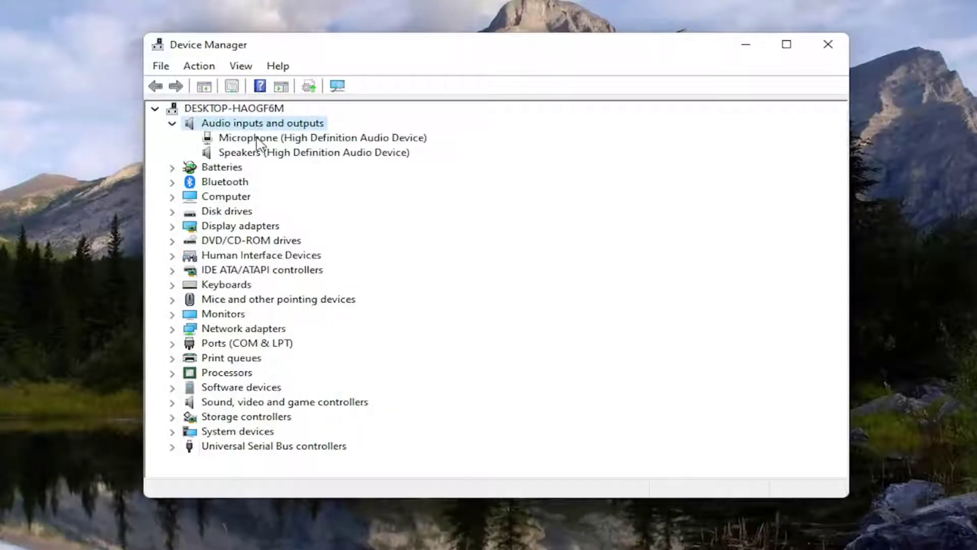
pyautogui.click(255, 153)
pyautogui.rightClick(256, 154)
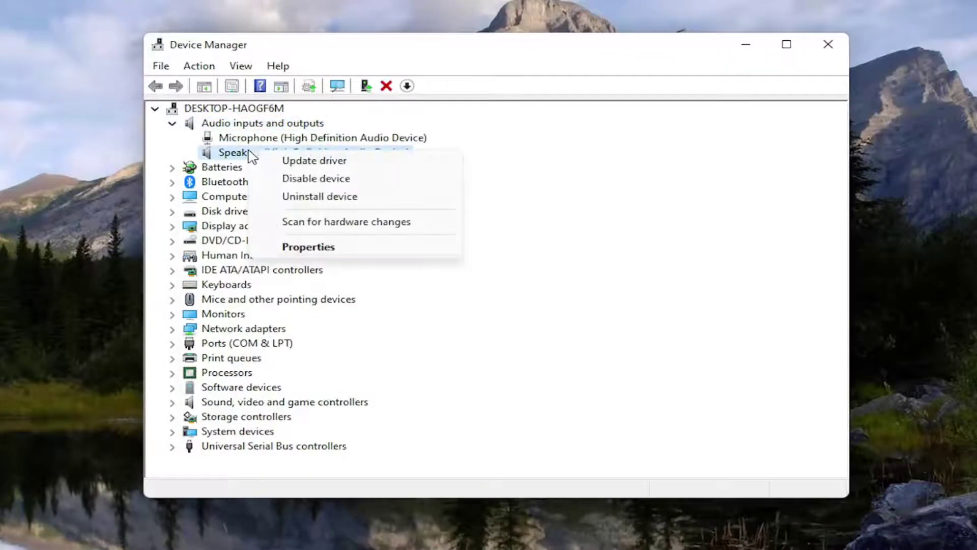
pyautogui.click(298, 162)
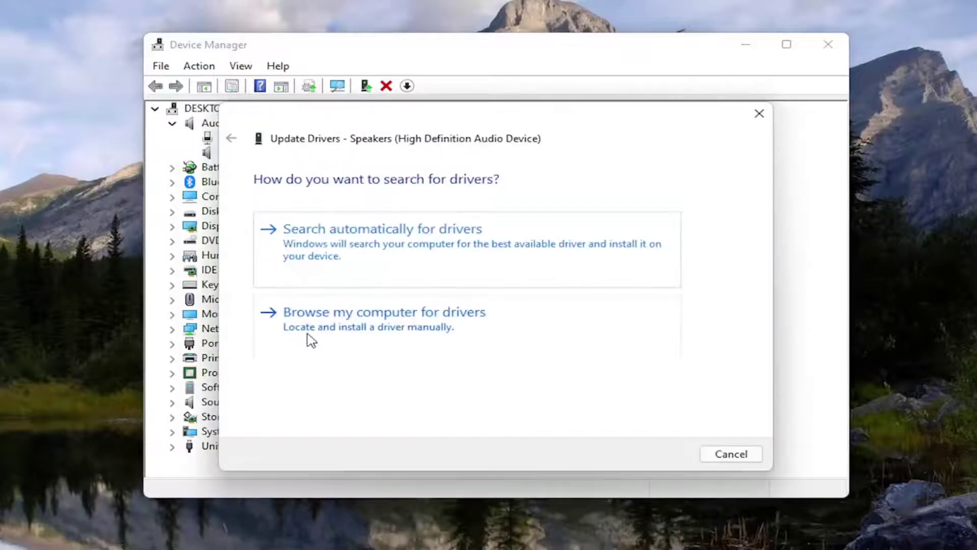
# Step: Install the Audio Endpoint driver from the compatible drivers already on this computer, then close the wizard
pyautogui.click(380, 331)
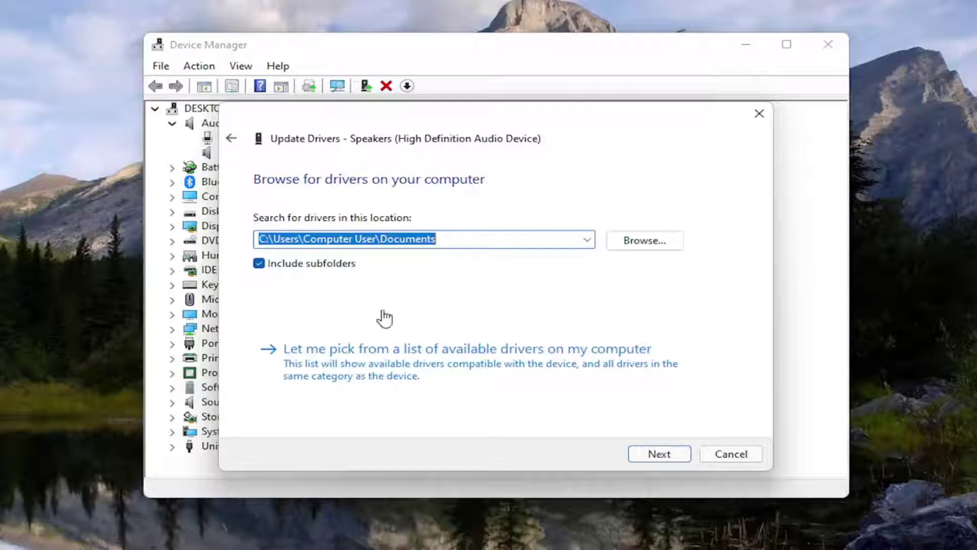
pyautogui.click(442, 365)
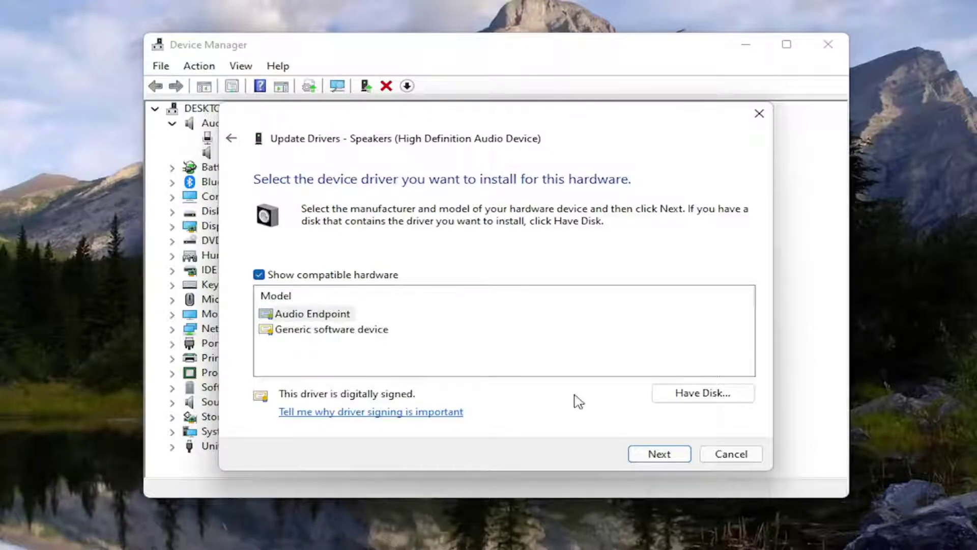
pyautogui.click(662, 453)
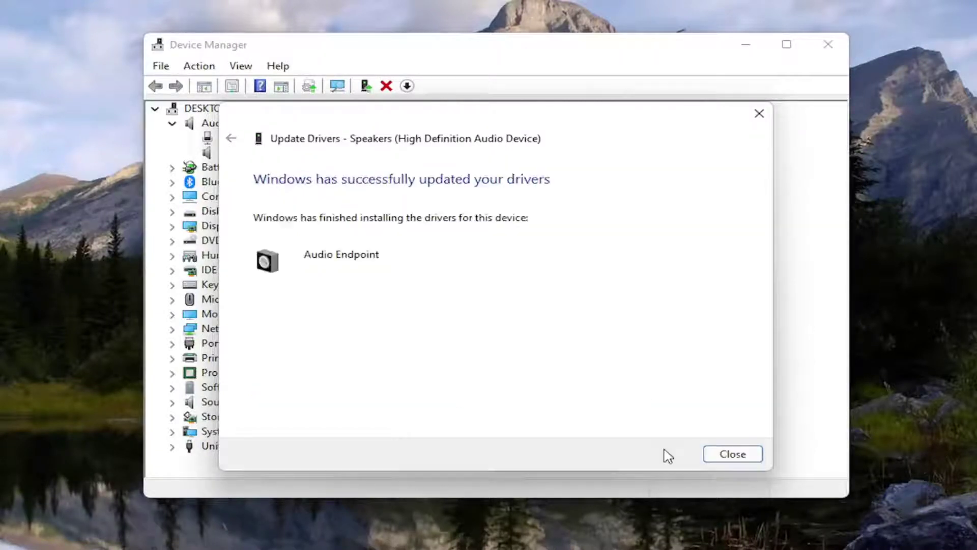
pyautogui.click(747, 463)
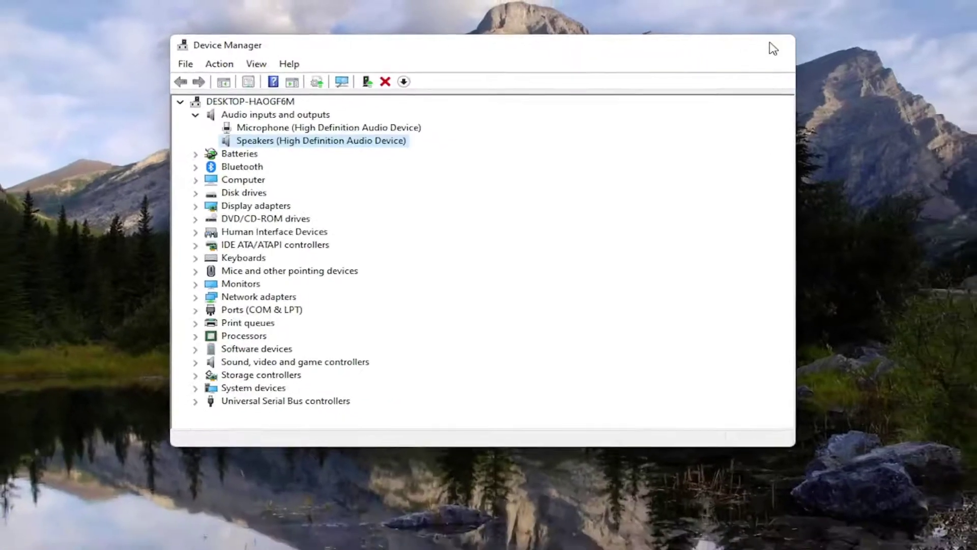
# Step: Close Device Manager and open the Services app through a 'services' search
pyautogui.click(775, 49)
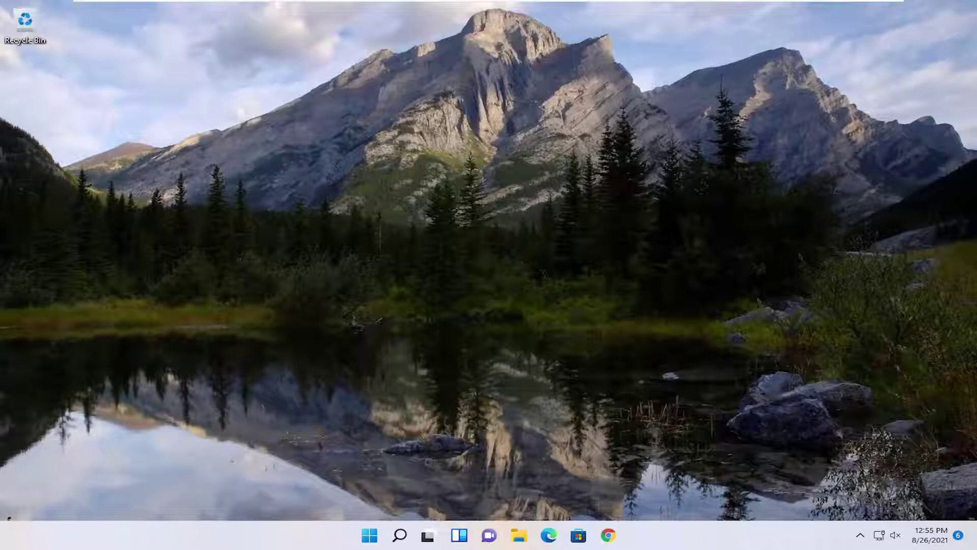
pyautogui.click(400, 535)
pyautogui.write('services')
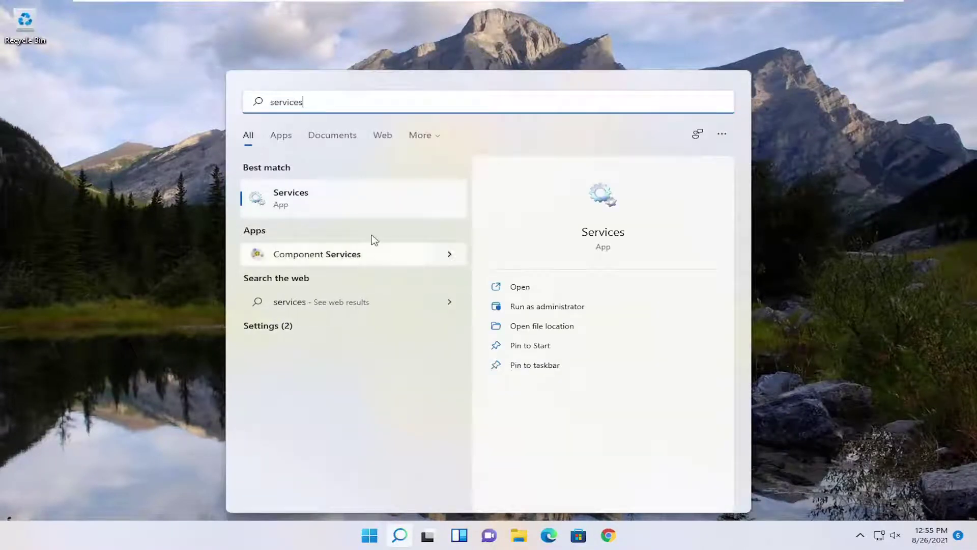
pyautogui.click(287, 206)
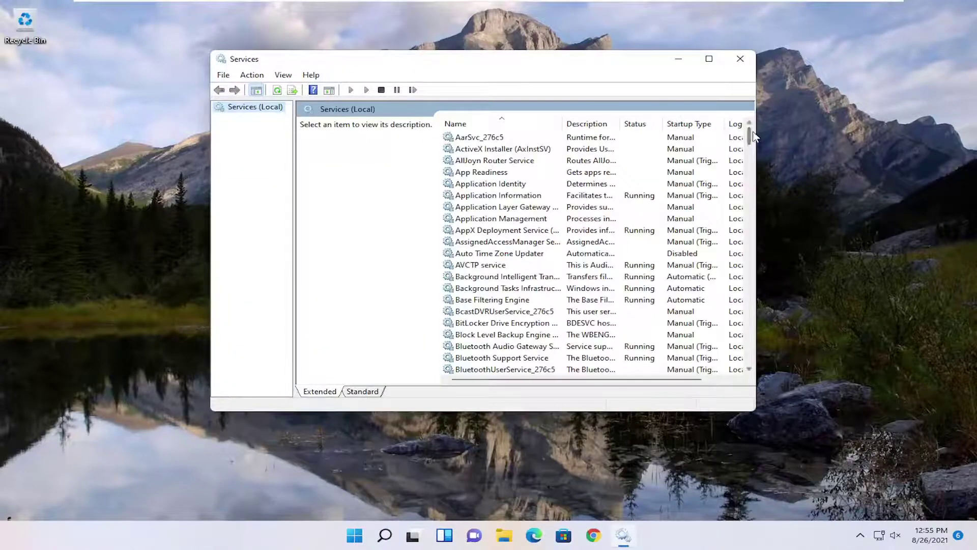
pyautogui.moveTo(753, 135); pyautogui.dragTo(791, 346)
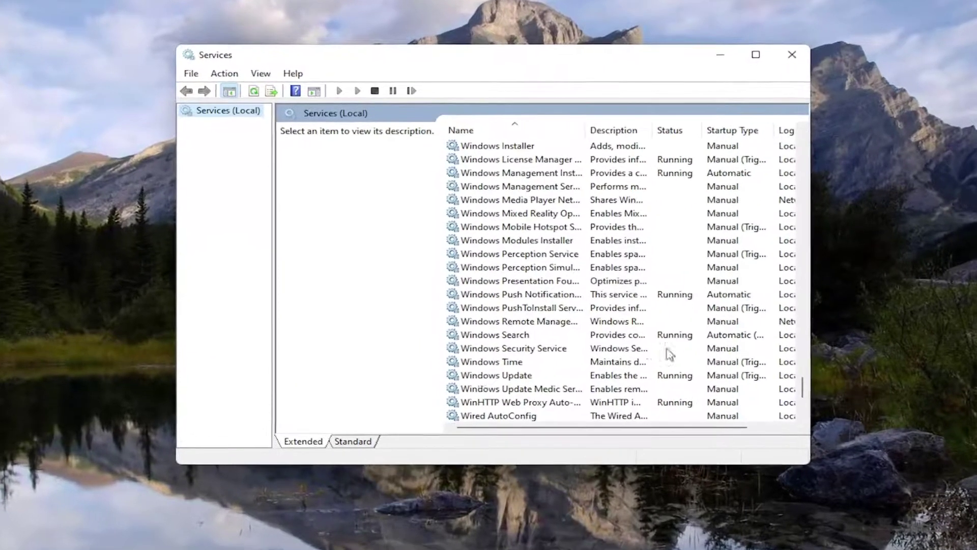
pyautogui.scroll(12, 660, 339)
pyautogui.scroll(-4, 512, 286)
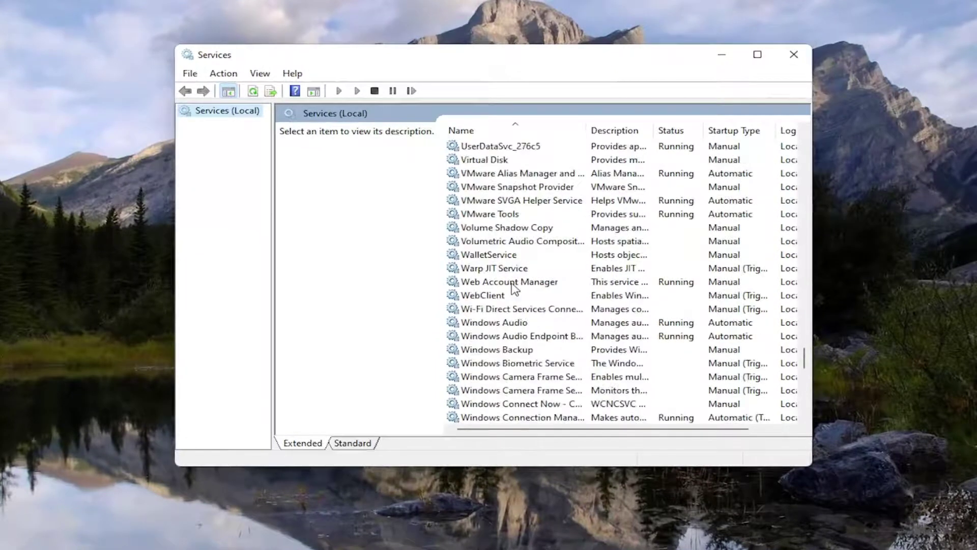
# Step: Confirm Windows Audio is Running with Automatic startup, then close Services, dismissing the error
pyautogui.click(487, 282)
pyautogui.doubleClick(488, 283)
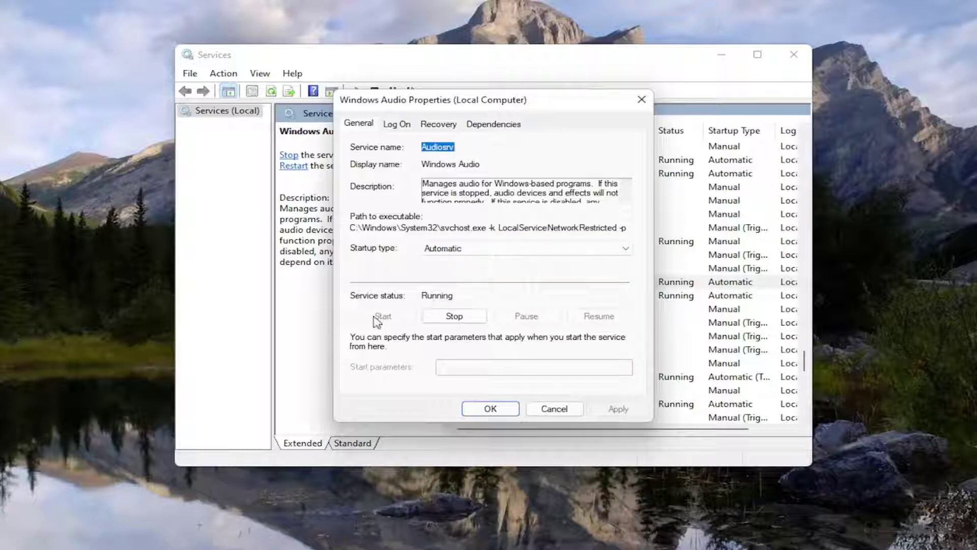
pyautogui.click(486, 408)
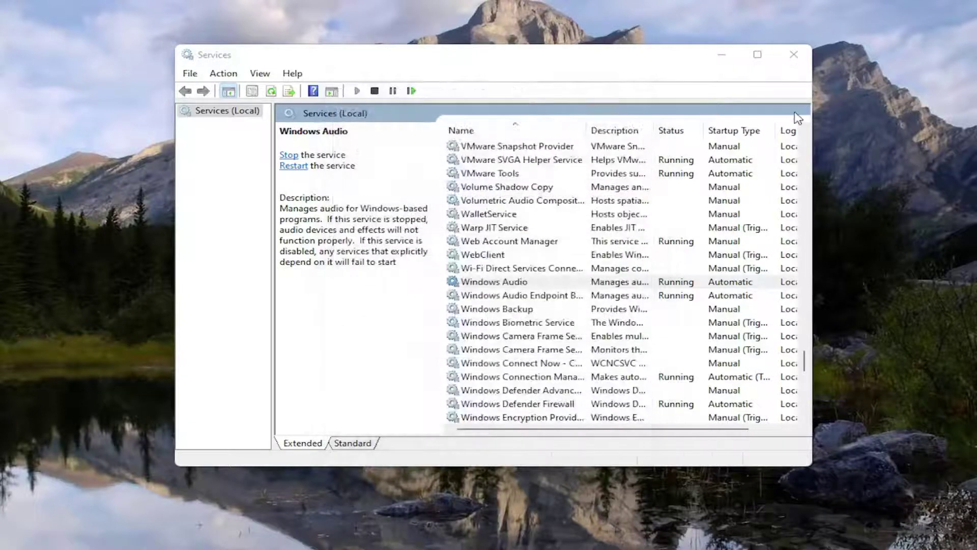
pyautogui.click(794, 56)
pyautogui.click(620, 326)
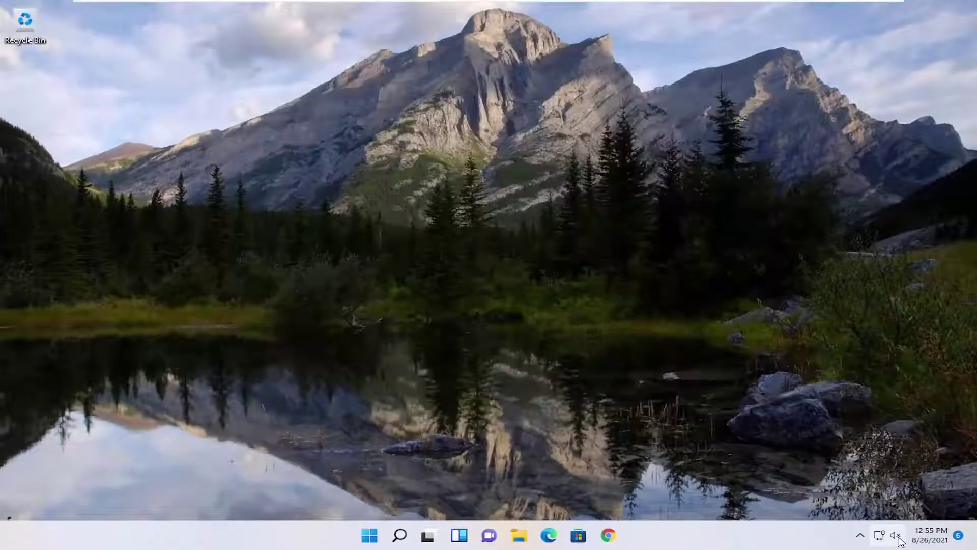
pyautogui.click(897, 535)
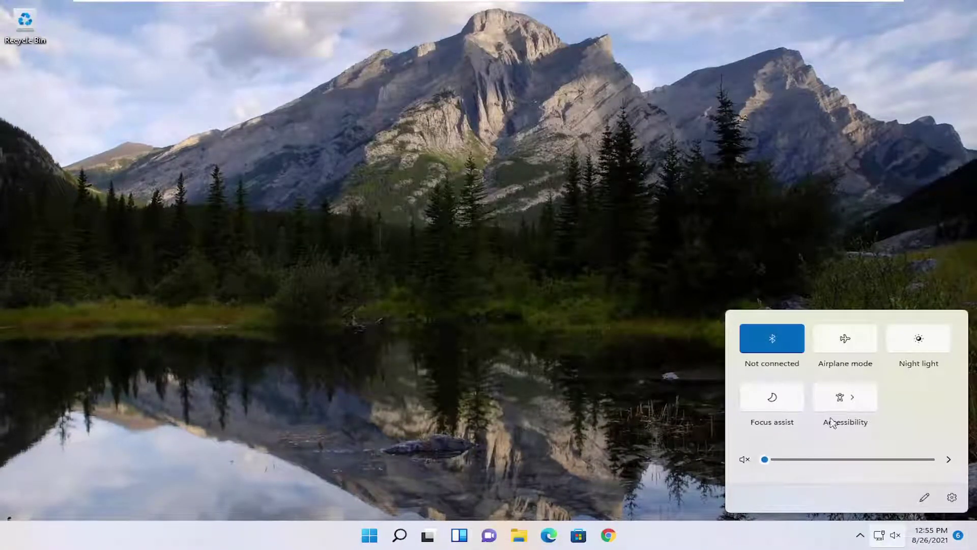
pyautogui.click(484, 481)
pyautogui.rightClick(369, 534)
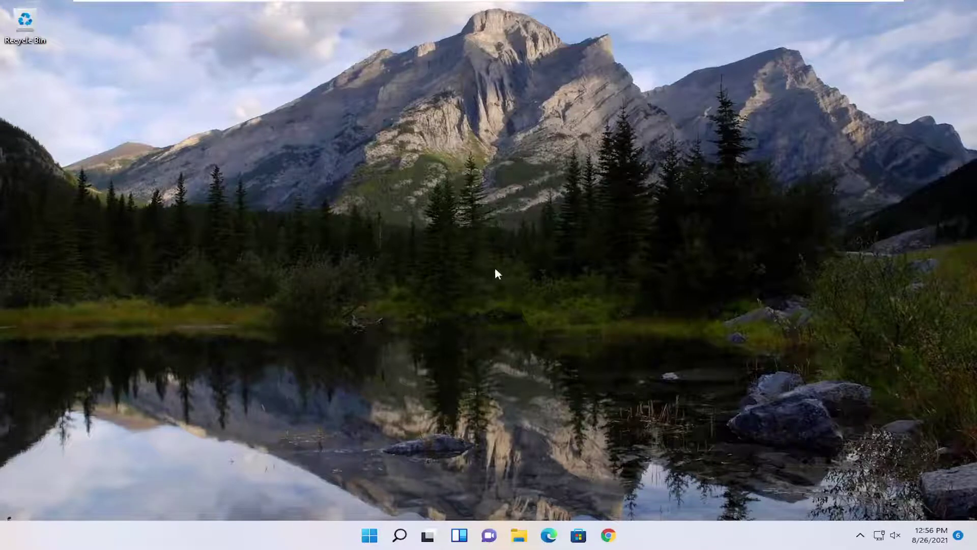
# Step: Open Settings' Other troubleshooters list via a 'trouble' search
pyautogui.click(400, 536)
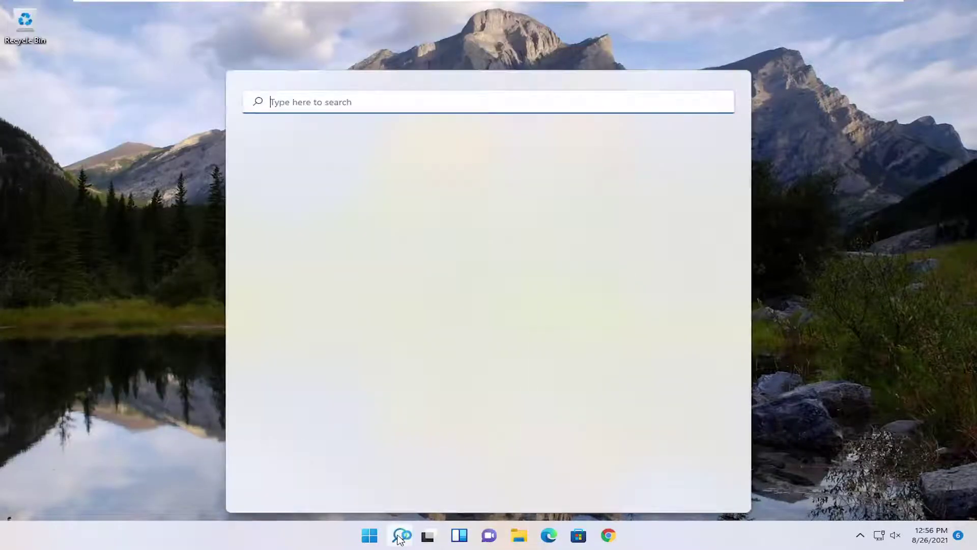
pyautogui.write('trouble')
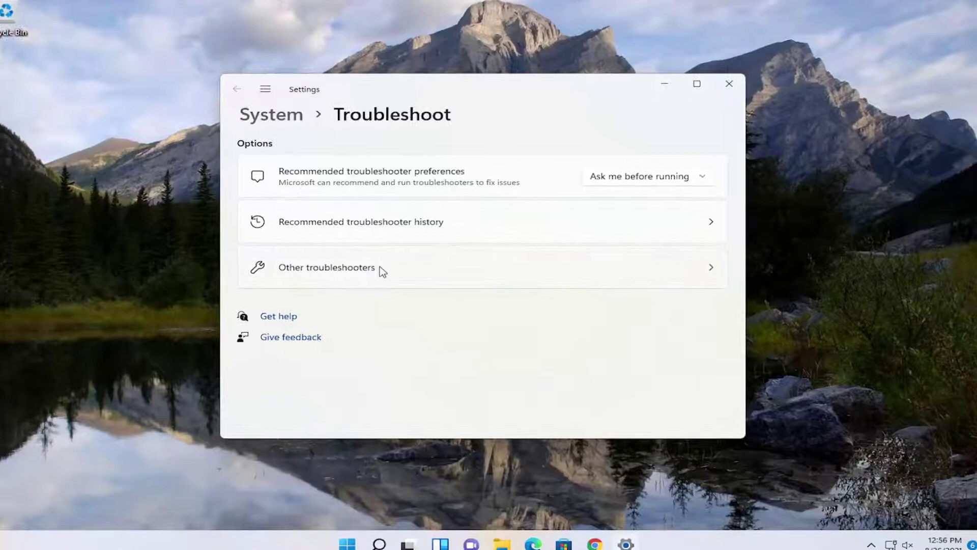
pyautogui.click(391, 269)
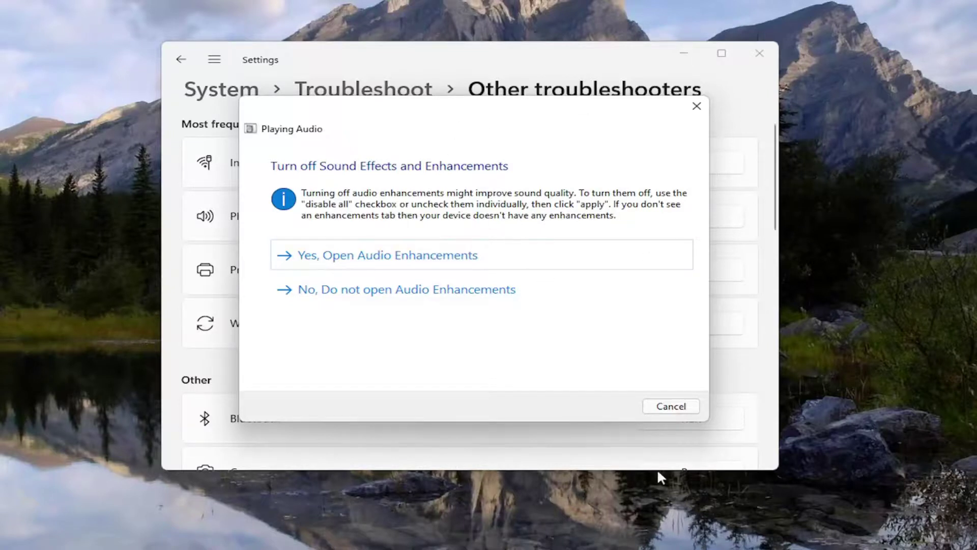
# Step: Run Playing Audio, declining audio enhancements, to fix the muted device, then close Settings
pyautogui.click(419, 293)
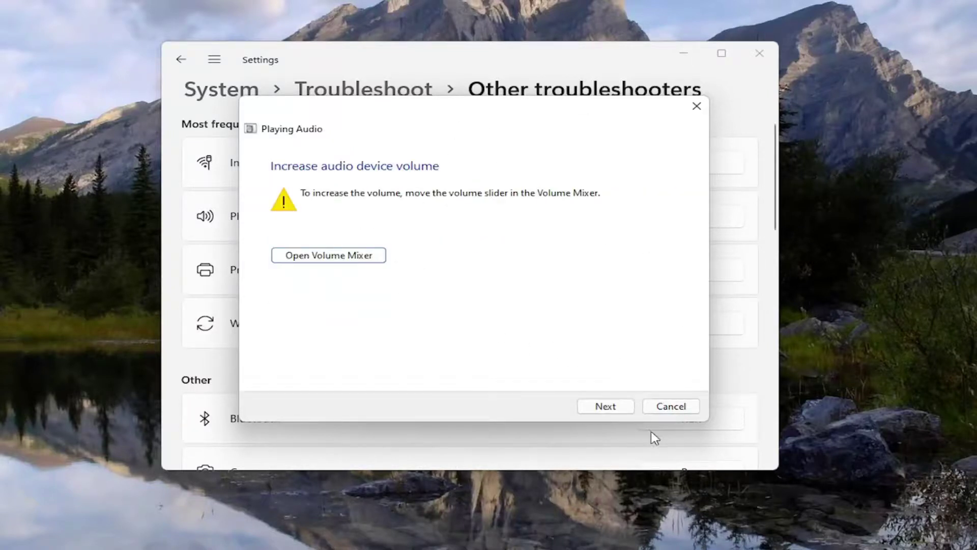
pyautogui.click(599, 407)
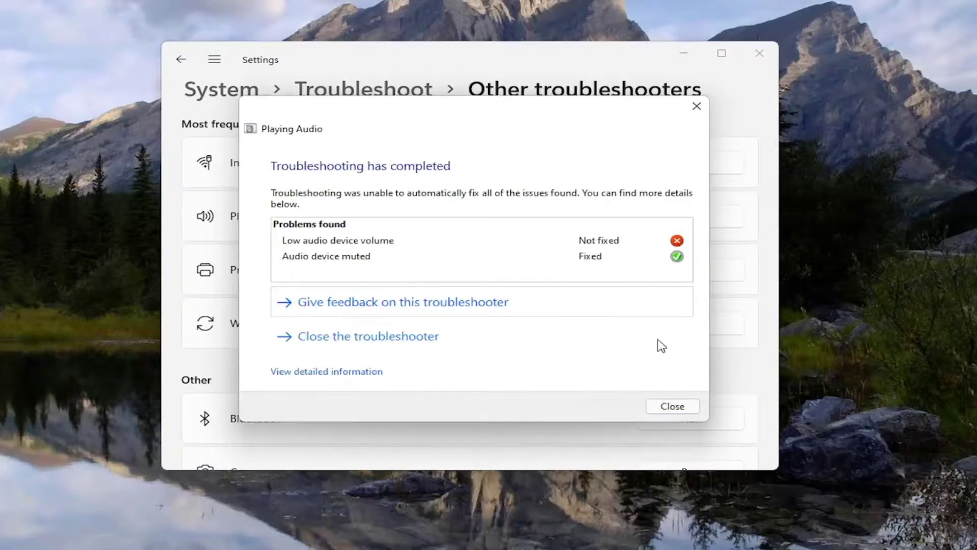
pyautogui.click(671, 405)
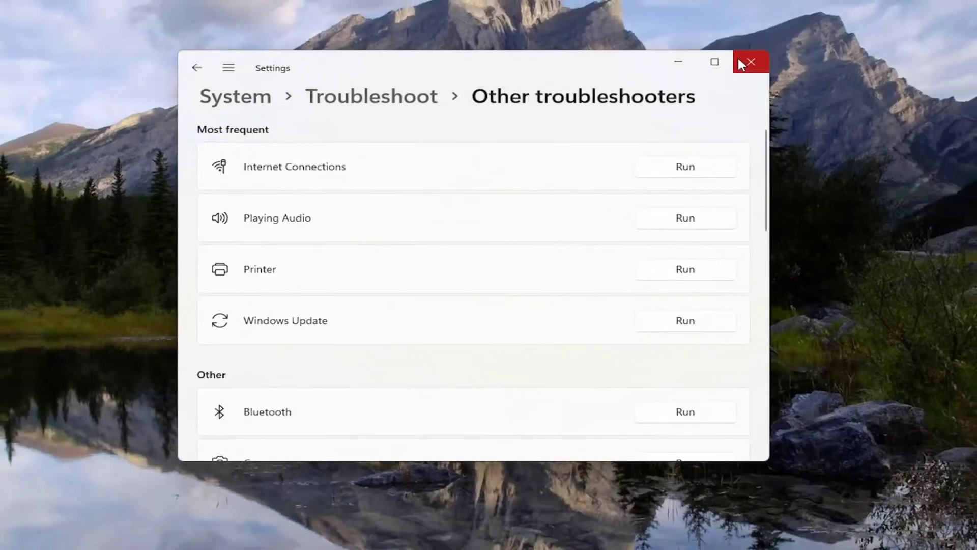
pyautogui.click(759, 53)
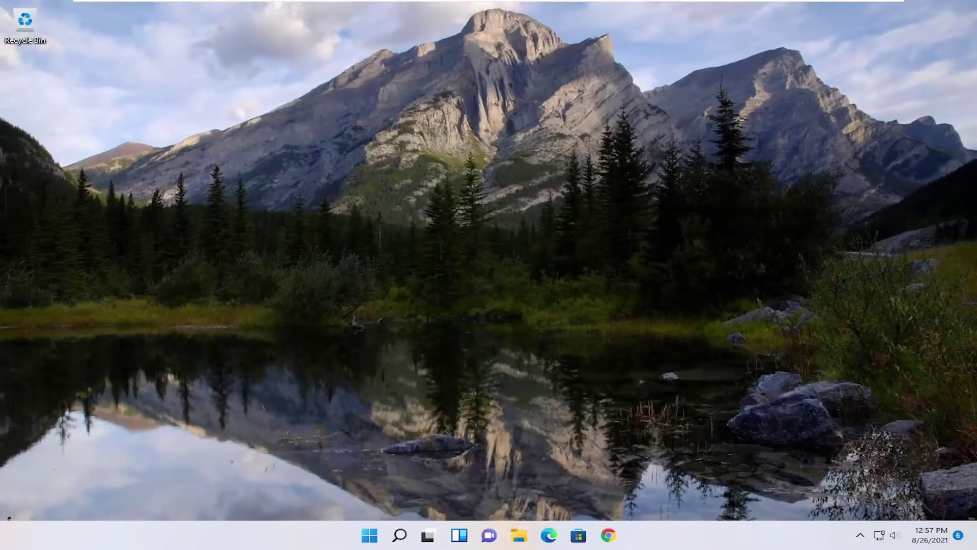